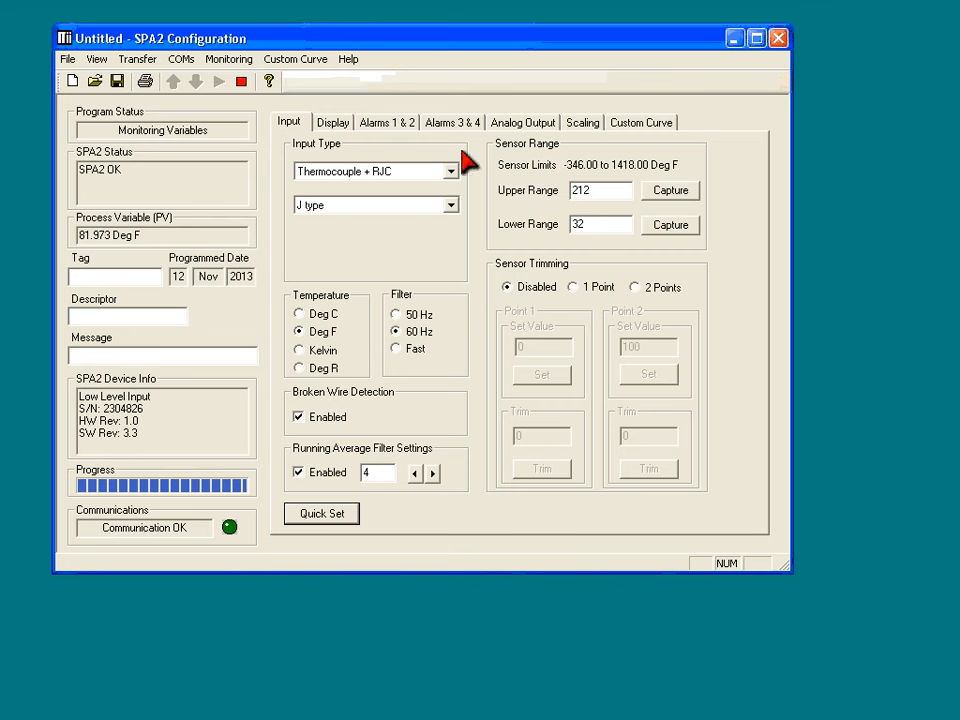
Open the analog output settings and stop monitoring the SPA2 variables.
click(522, 124)
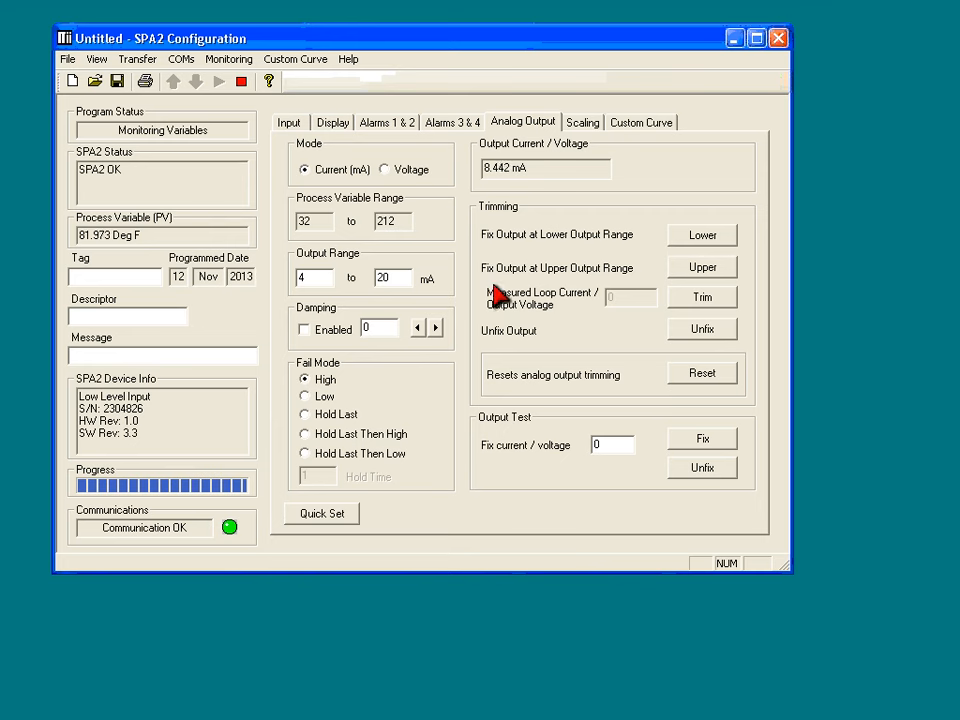
click(241, 82)
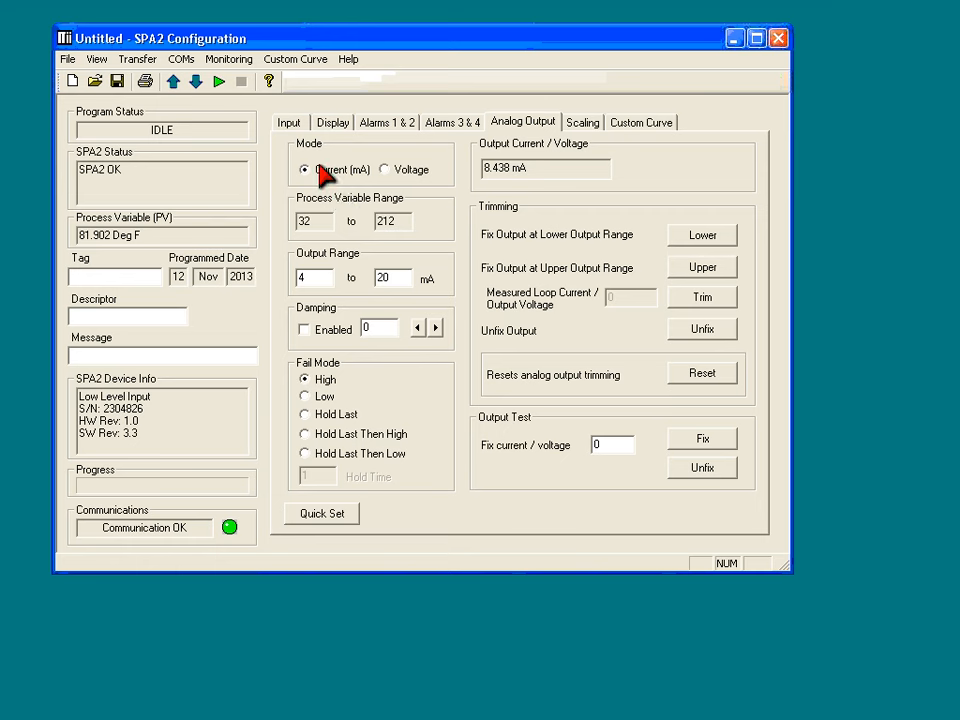
Try the Voltage output mode, return it to Current (mA), and upload the configuration with confirmation.
click(382, 170)
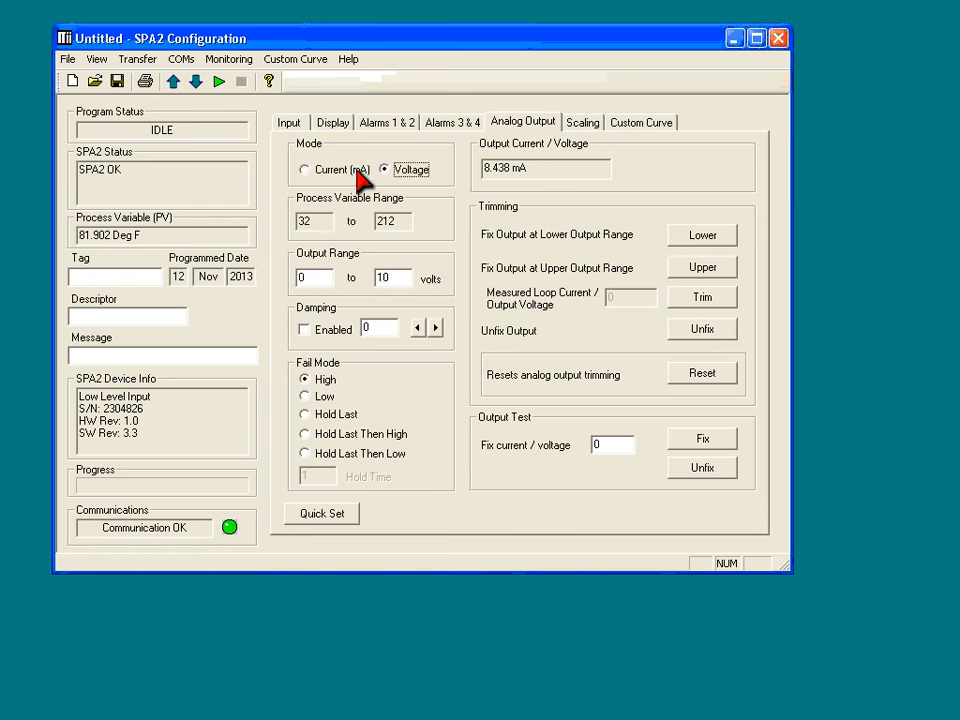
click(305, 170)
click(174, 84)
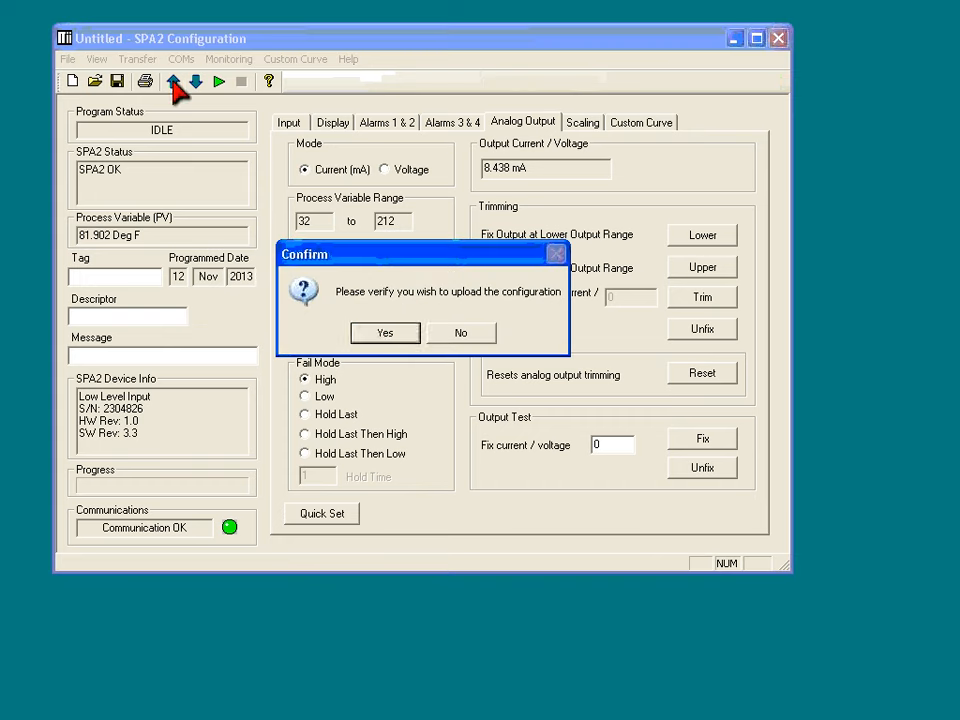
click(386, 334)
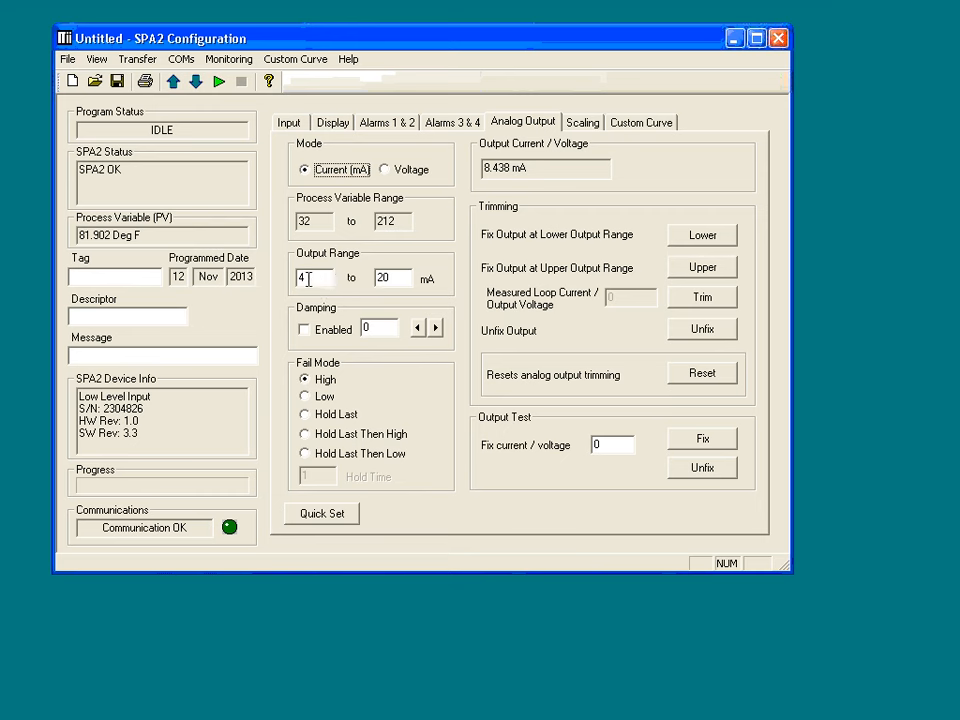
Try 0 and 12 mA as the lower limit of the output range, and set it back to 4 mA.
drag(308, 279, 290, 278)
text(0)
double_click(311, 278)
text(12)
double_click(322, 278)
text(4)
Switch the output mode to Voltage and back to Current (mA), with a lower output limit of 4 mA.
click(390, 174)
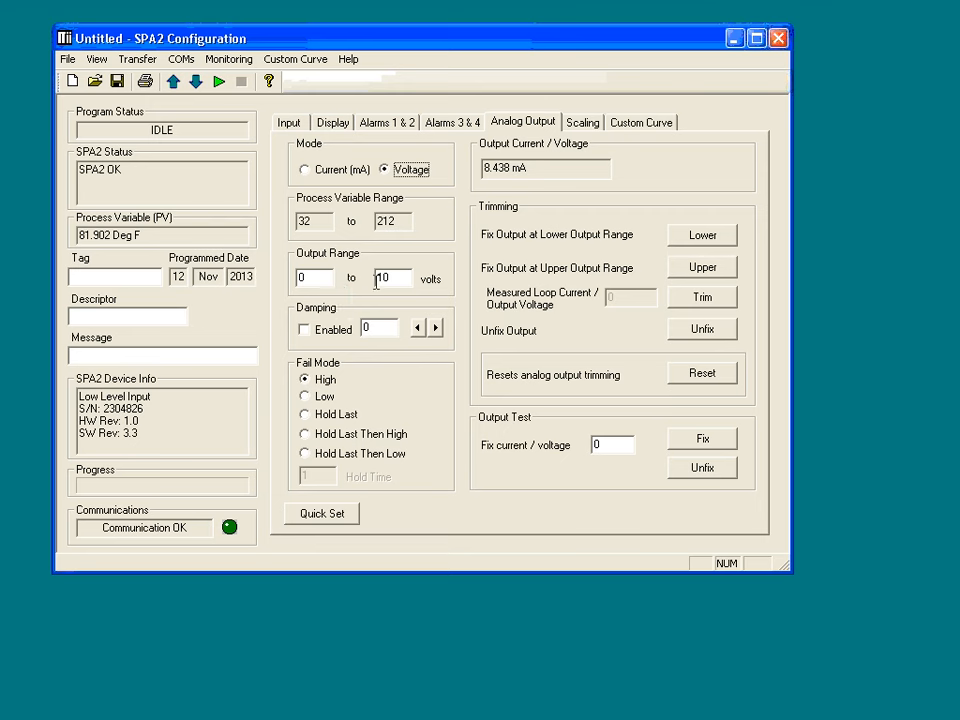
click(320, 170)
click(316, 277)
text(4)
Enable damping for the analog output and raise its value by several increments.
click(304, 329)
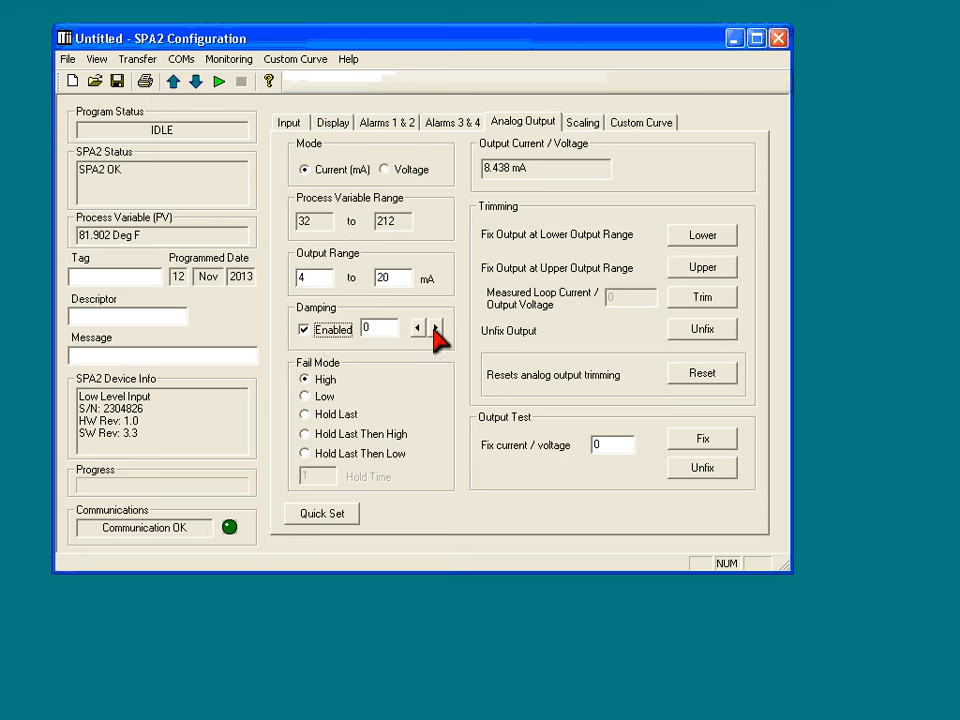
click(436, 328)
click(436, 328)
click(434, 328)
click(436, 328)
double_click(436, 328)
Lower the damping value back to 0 and leave damping disabled.
click(418, 328)
click(418, 330)
click(418, 330)
click(417, 329)
click(417, 329)
click(415, 329)
click(414, 328)
click(413, 328)
click(414, 328)
click(414, 328)
Try the Low, High, Hold Last, Hold Last Then High and Hold Last Then Low fail modes.
click(325, 396)
click(306, 380)
click(306, 414)
click(305, 434)
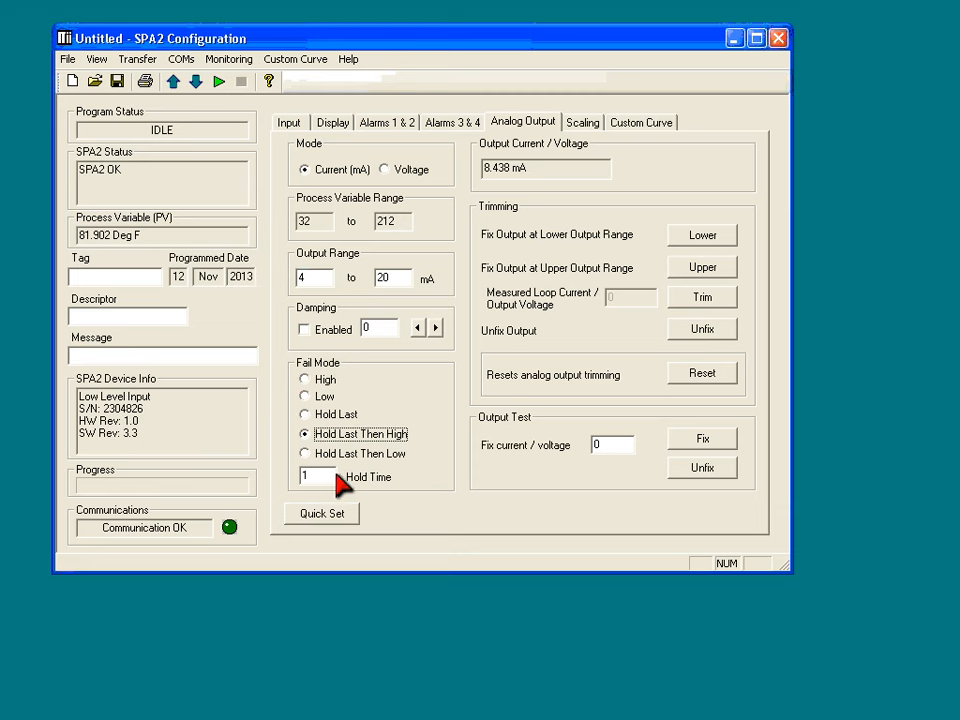
click(306, 454)
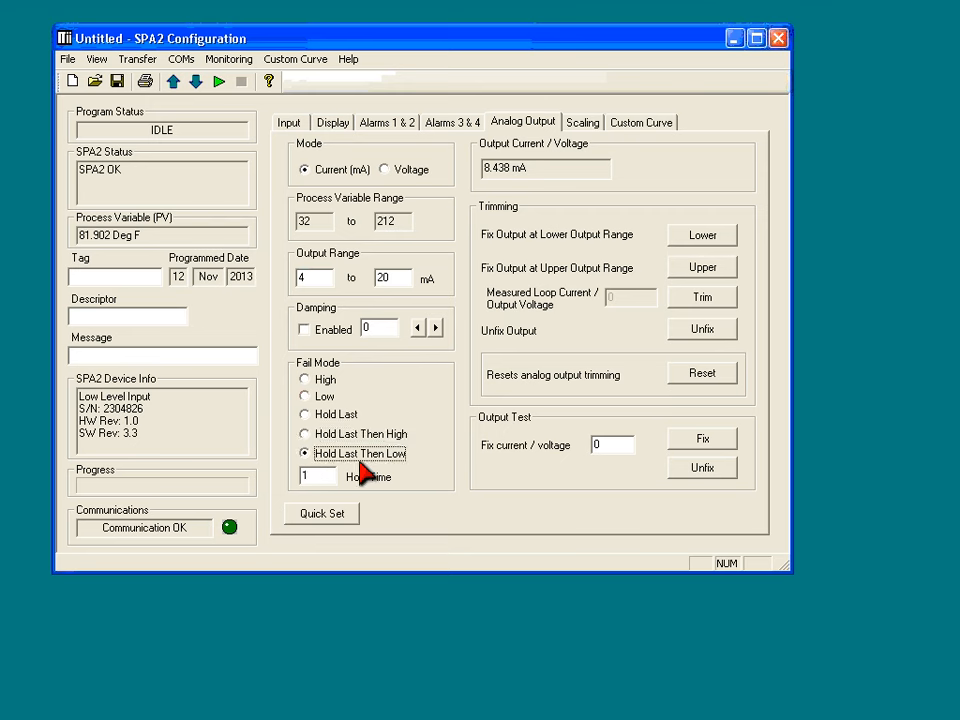
Set the fail mode to High and apply the output configuration to the SPA2 with Quick Set.
click(310, 381)
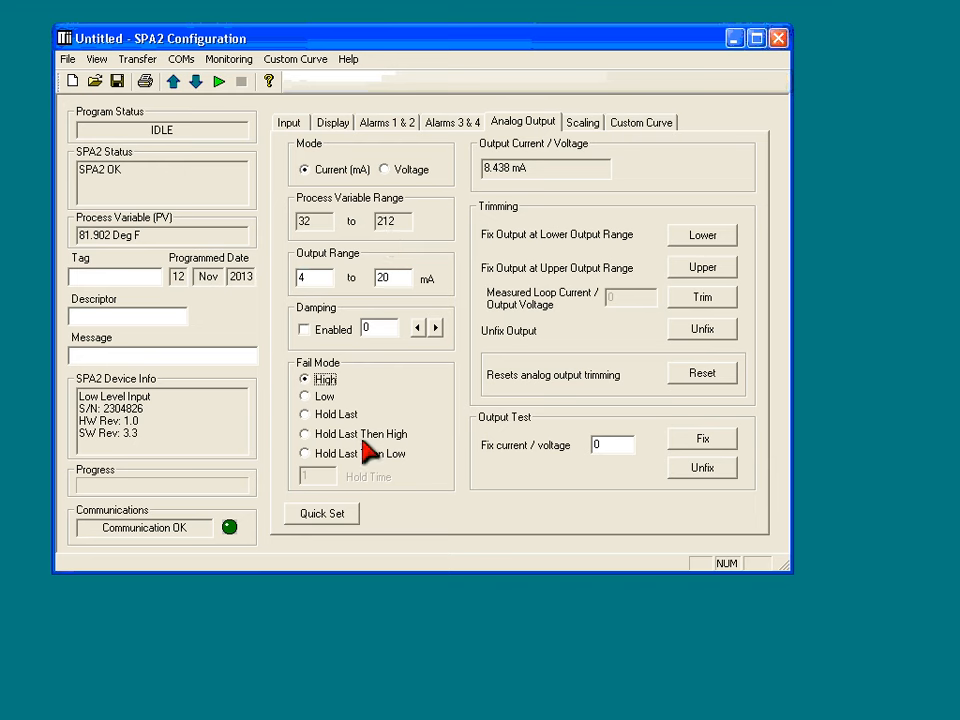
click(335, 513)
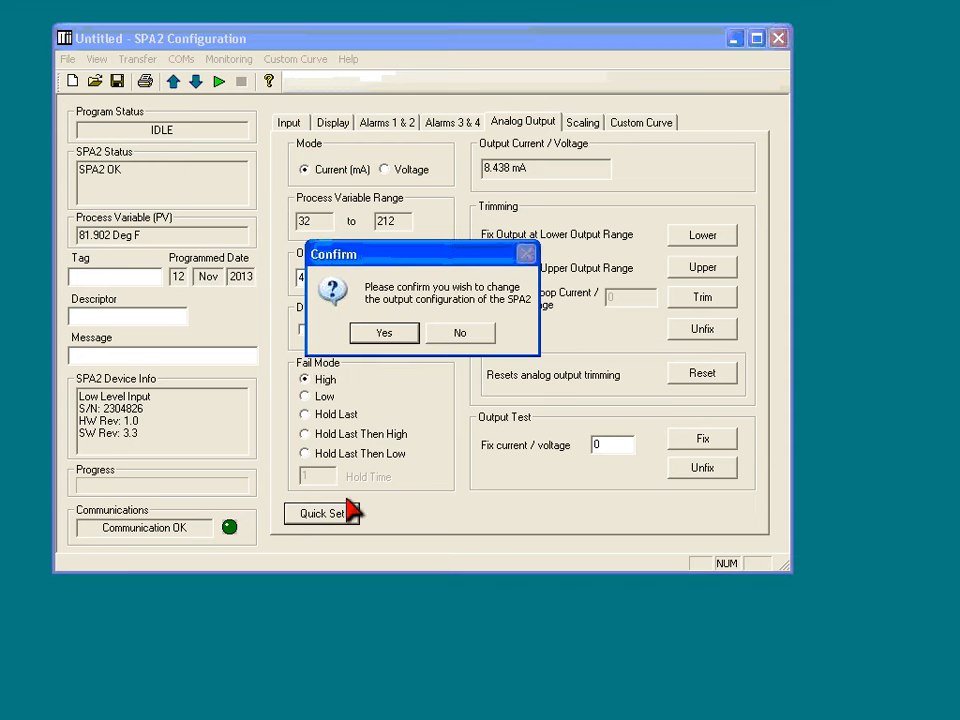
click(384, 334)
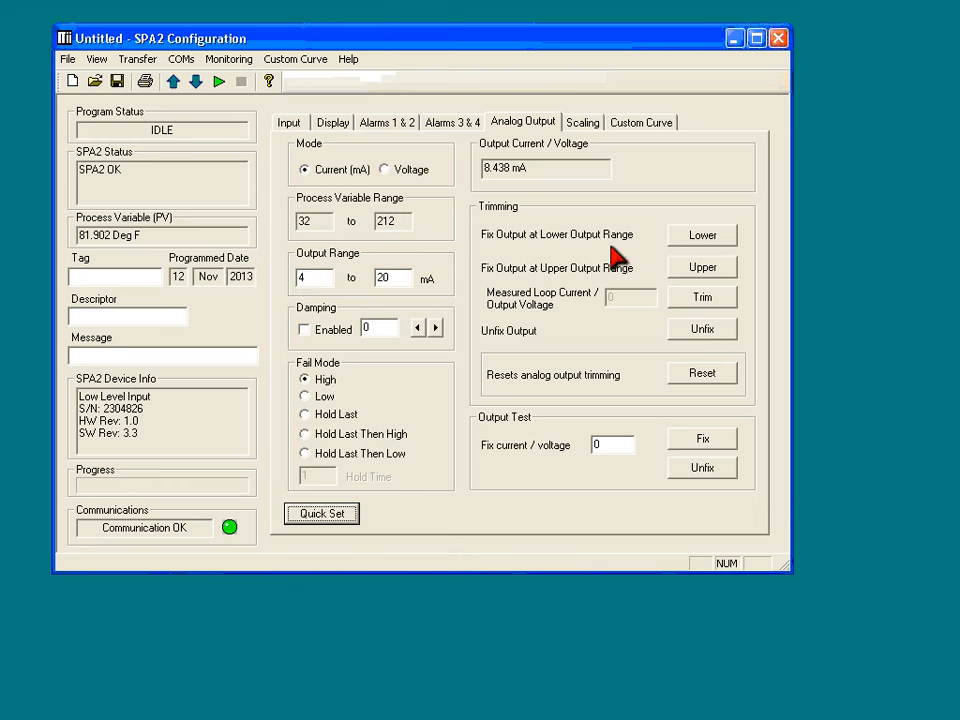
Fix the output at the lower output range and trim it with a measured loop current of 4.1 mA.
click(691, 240)
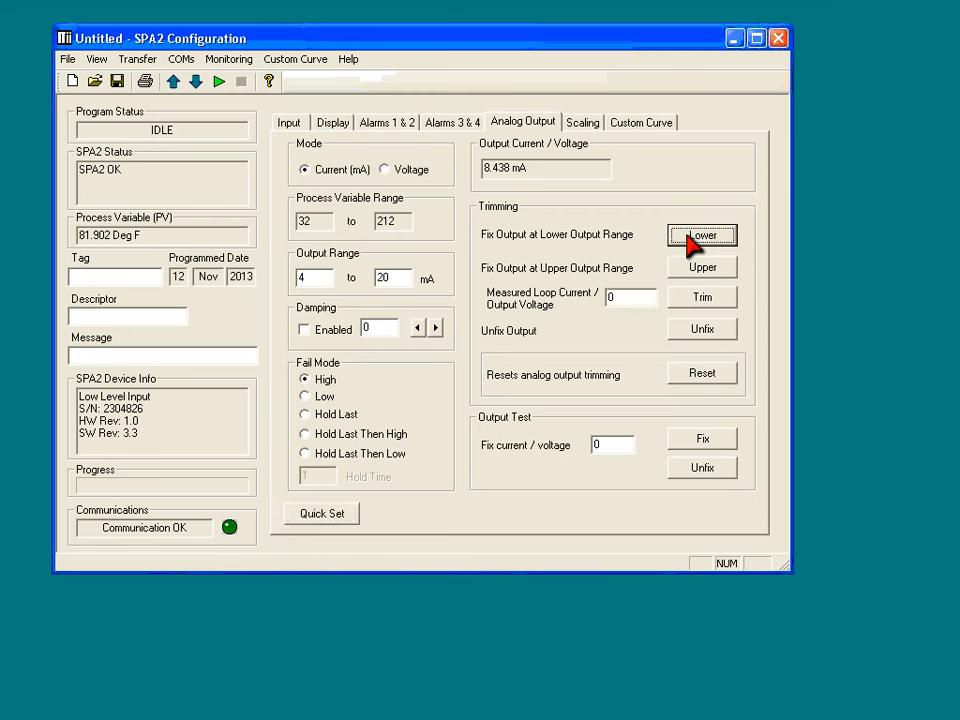
double_click(638, 296)
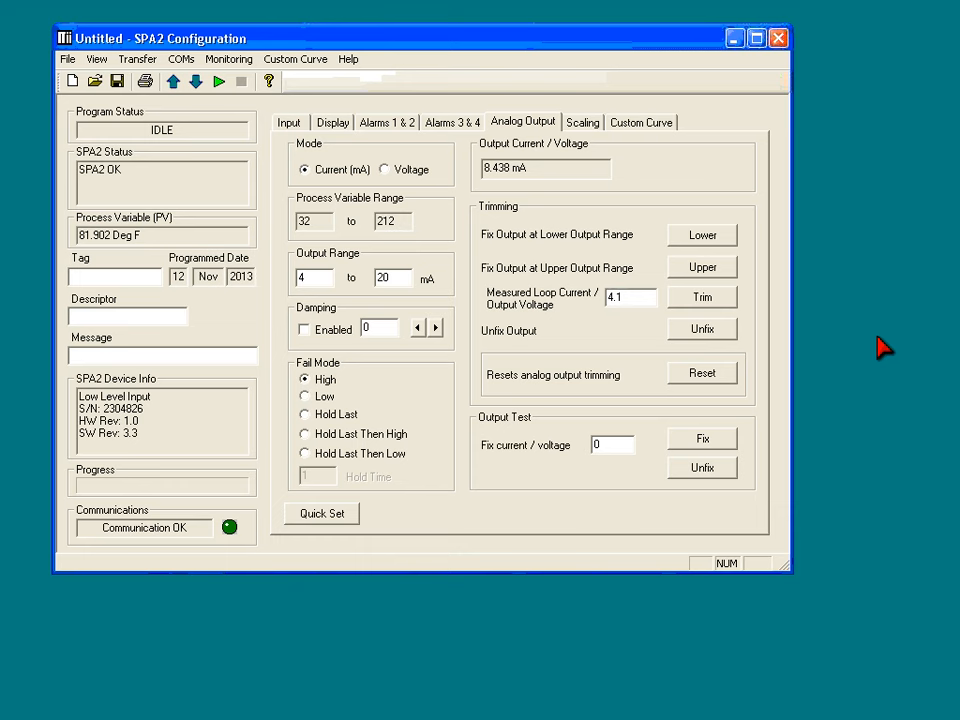
click(690, 298)
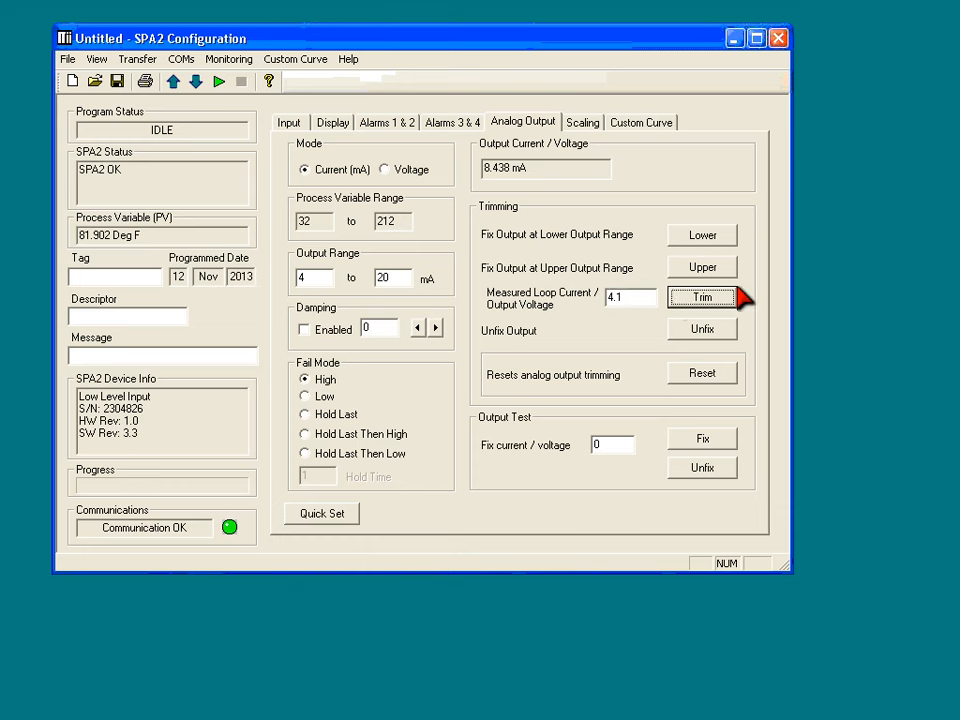
Fix the output at the upper output range and trim it with a measured loop current of 19.9 mA.
click(710, 270)
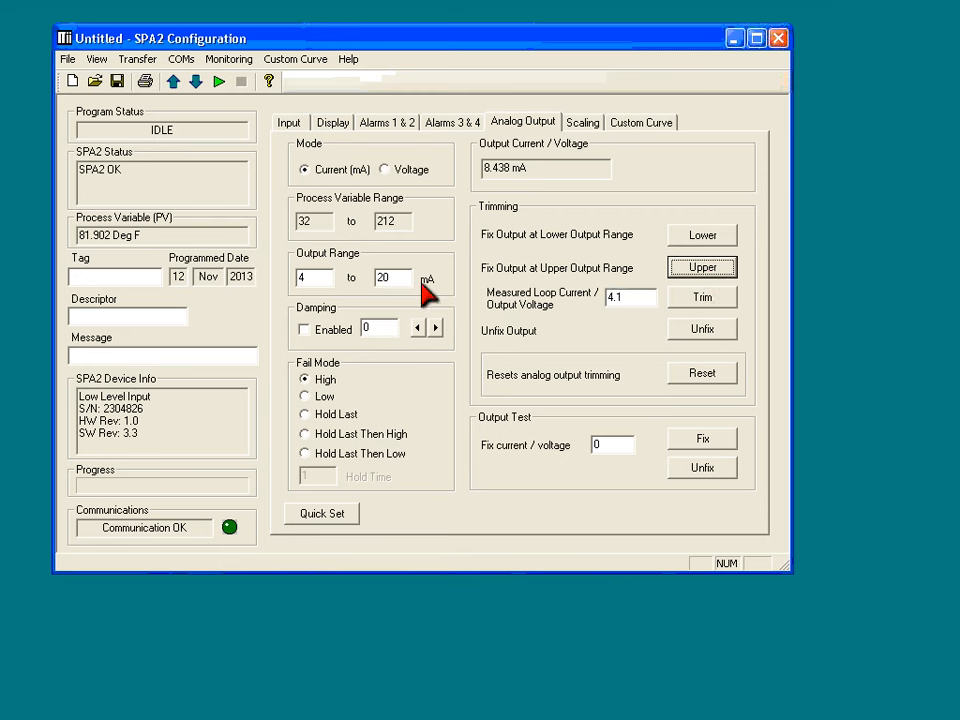
drag(638, 298, 565, 298)
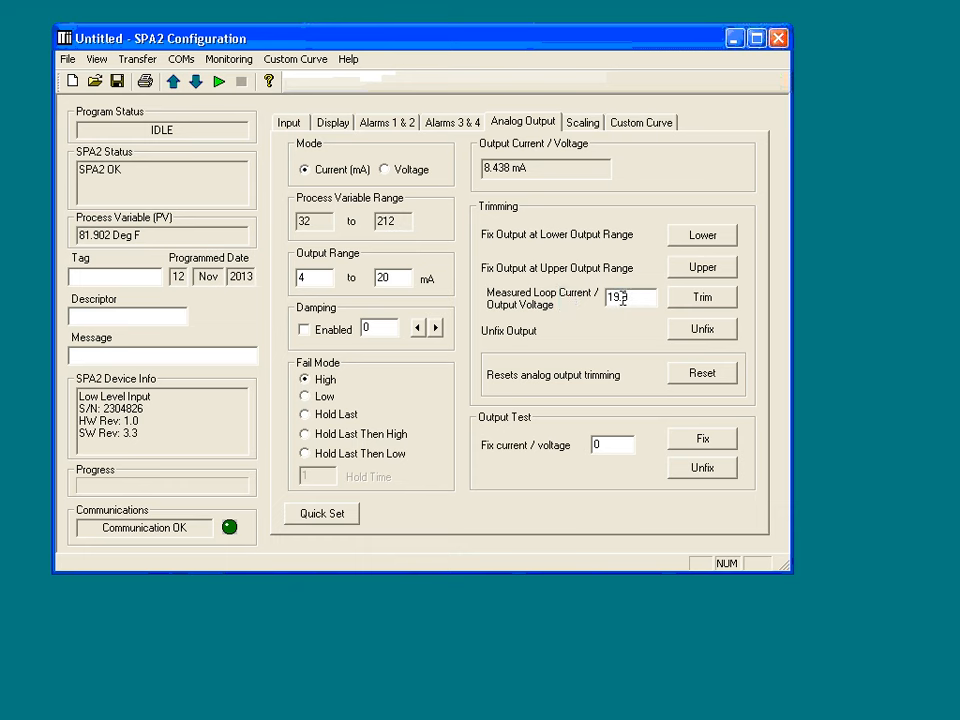
click(692, 298)
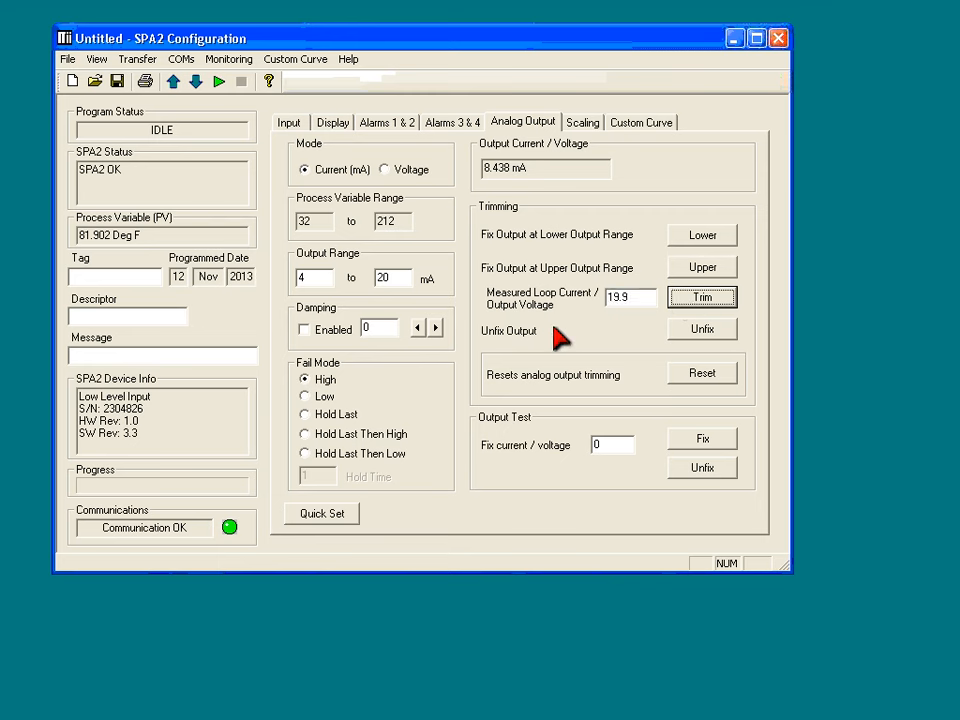
Unfix the trimmed output and reset the analog output trimming, confirming the reset.
click(703, 330)
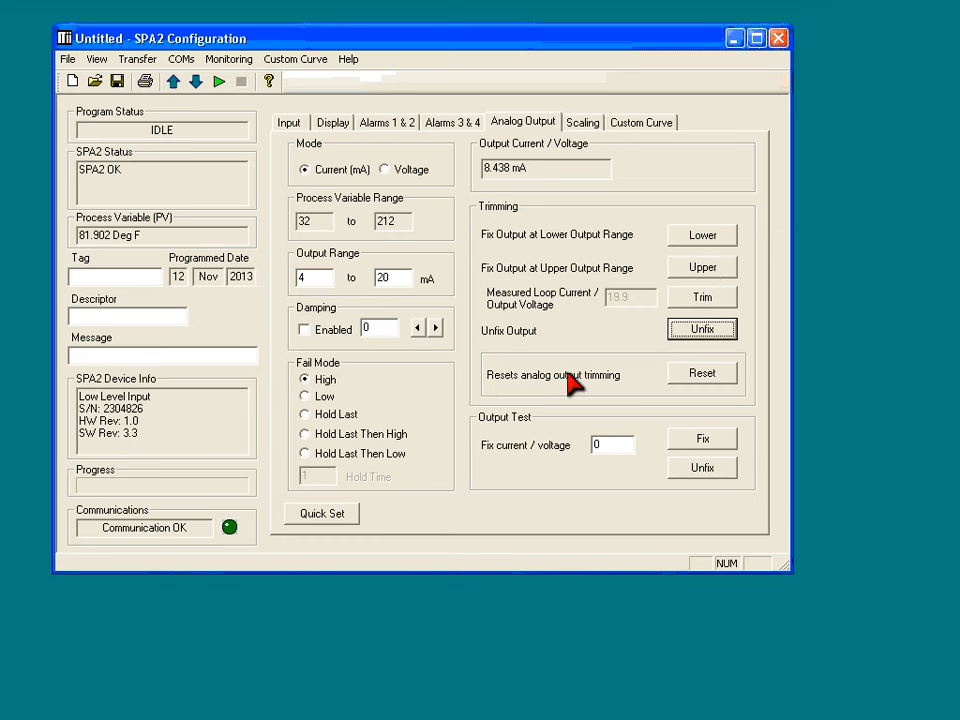
click(702, 376)
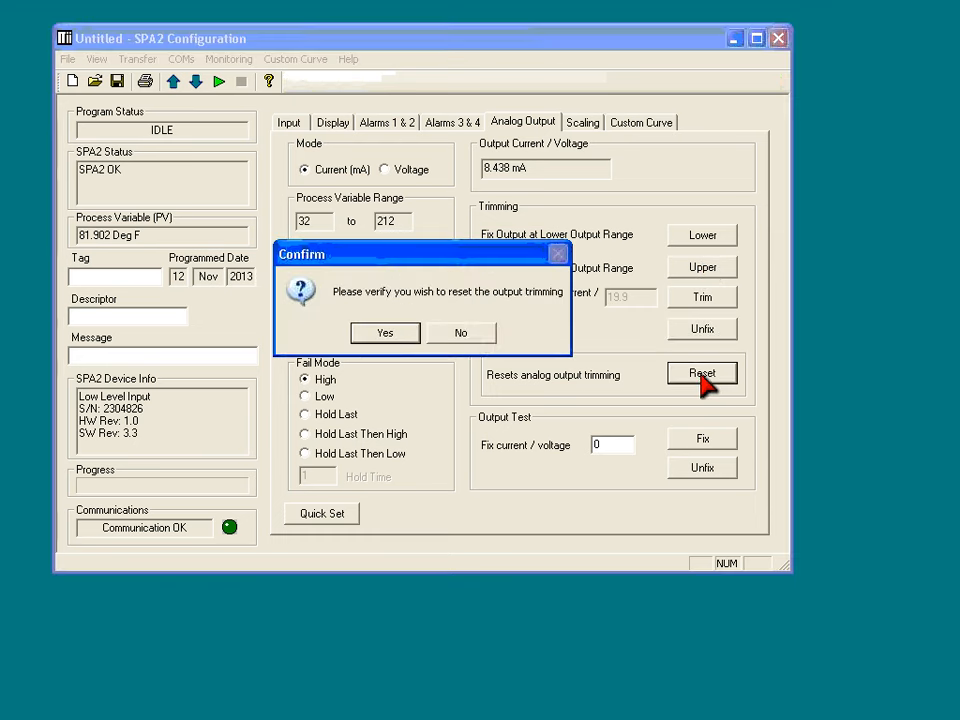
click(386, 332)
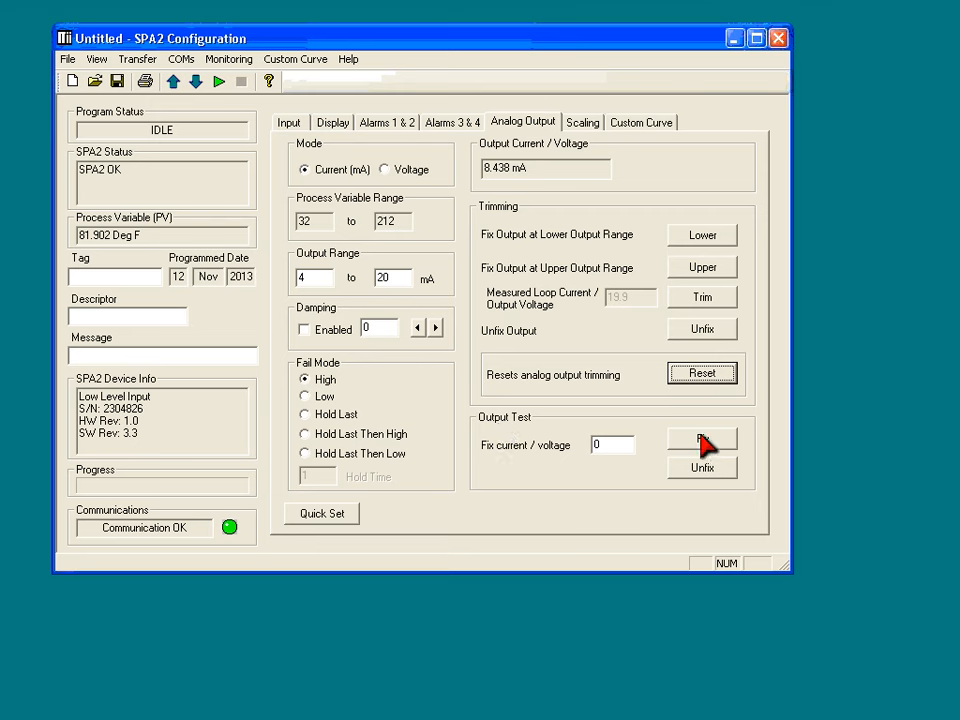
Fix the output at 12 mA for the output test.
click(615, 442)
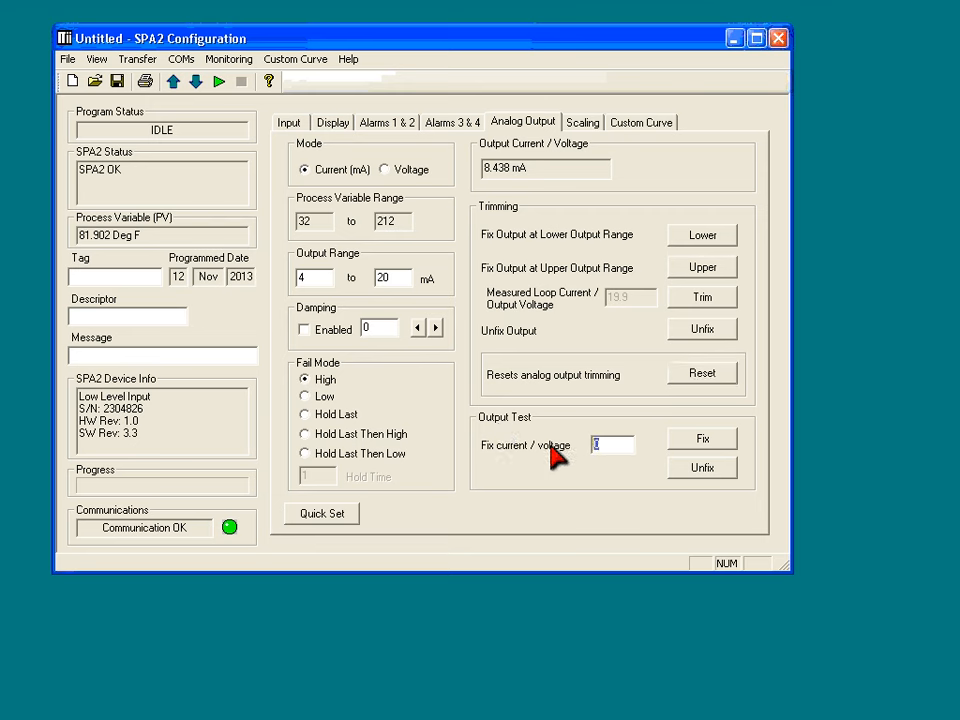
text(12)
click(703, 443)
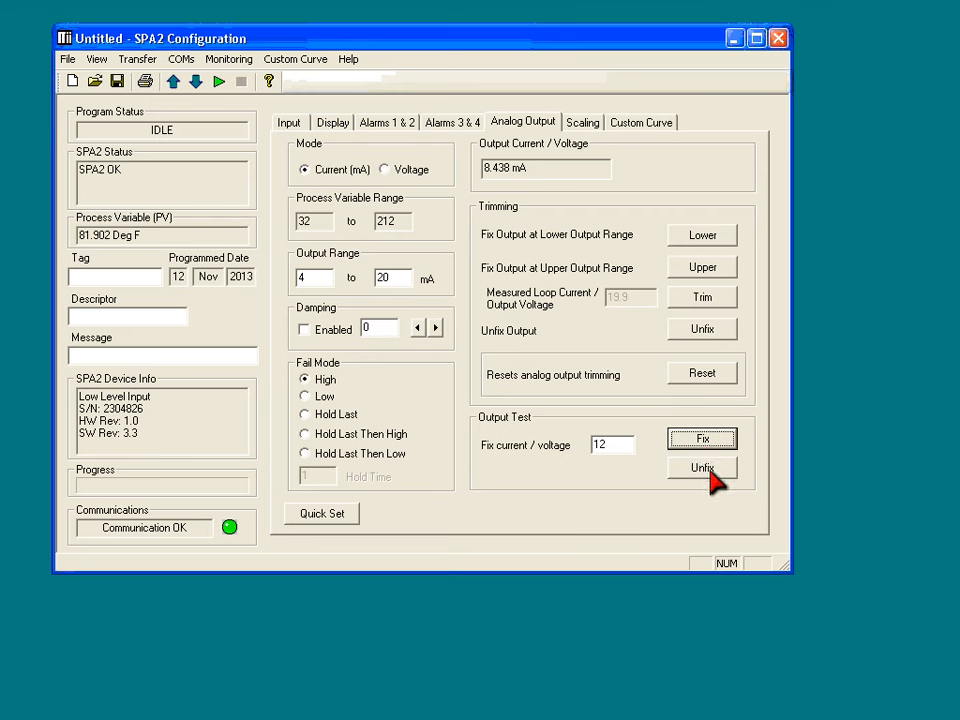
Unfix the test output and restart monitoring of the SPA2 variables.
click(707, 474)
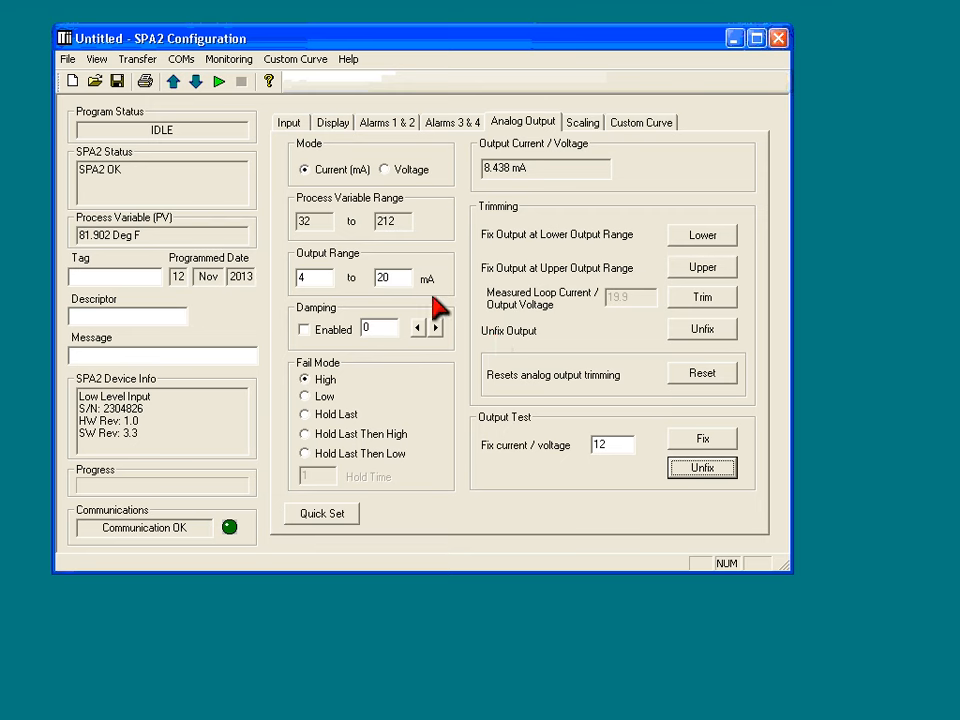
click(216, 83)
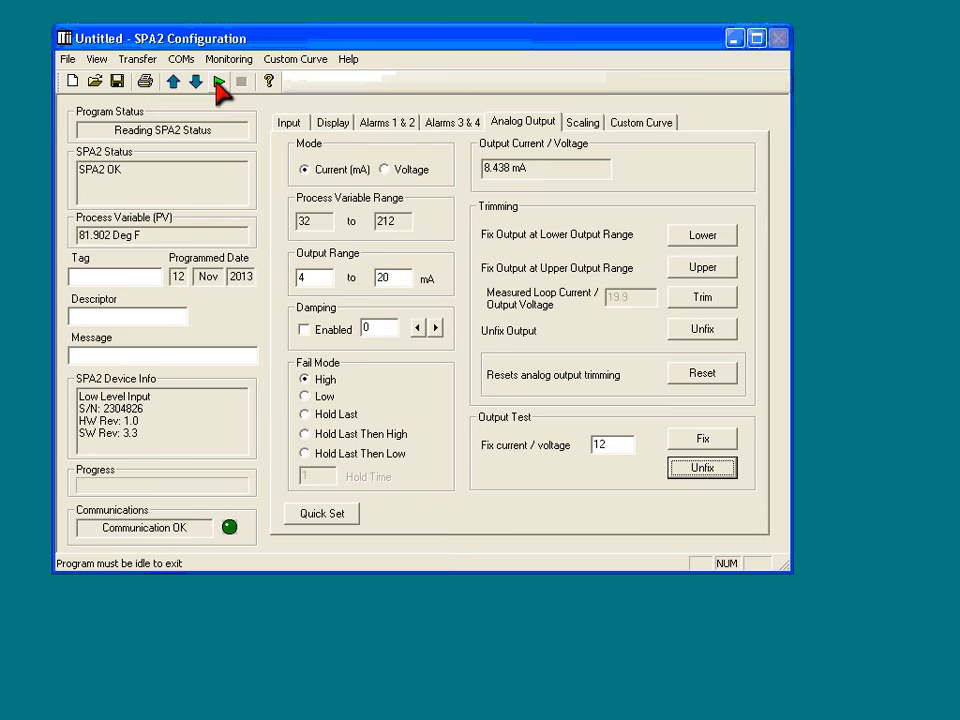